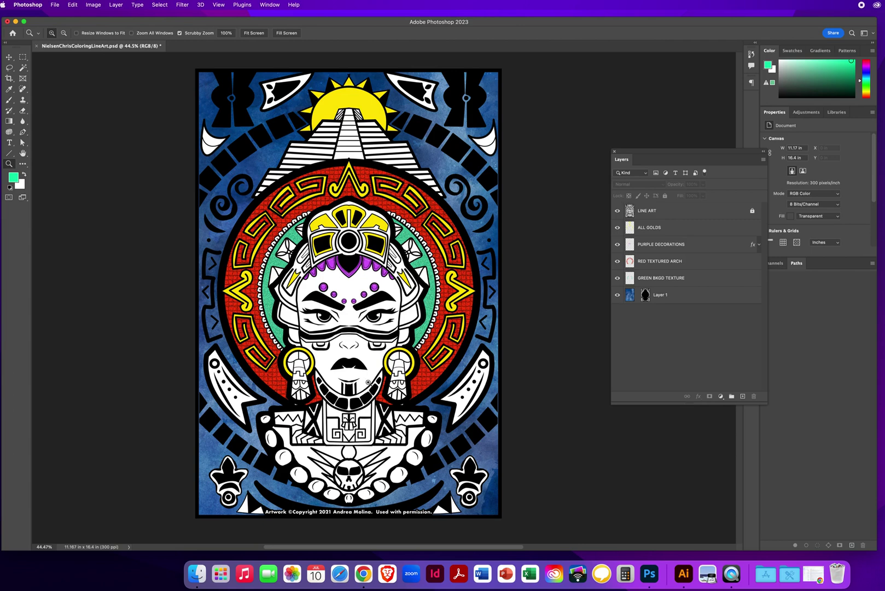
Select the white skin areas of the face and chest on the LINE ART layer with the Magic Wand and expand the selection by 1 pixel
{"action": "left_click", "coordinate": [650, 214]}
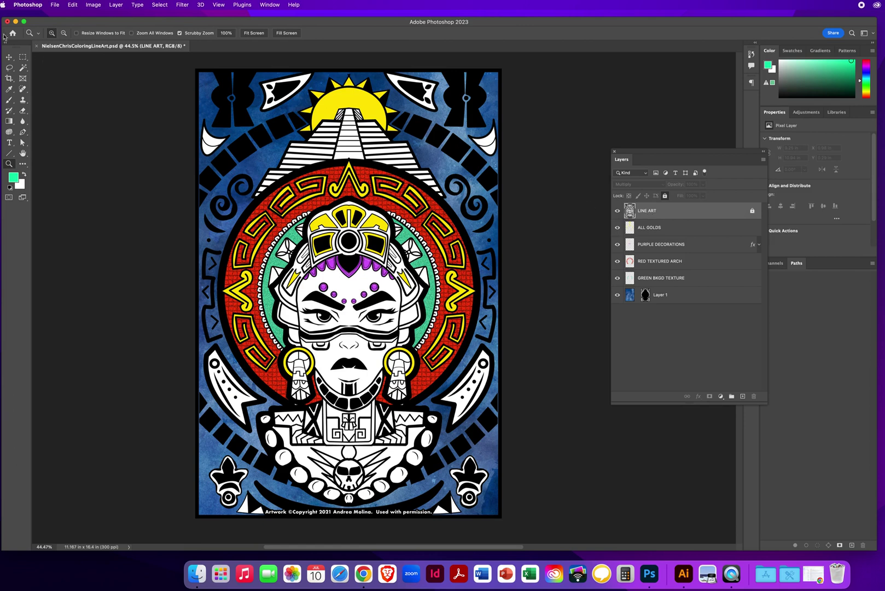
{"action": "left_click", "coordinate": [23, 67]}
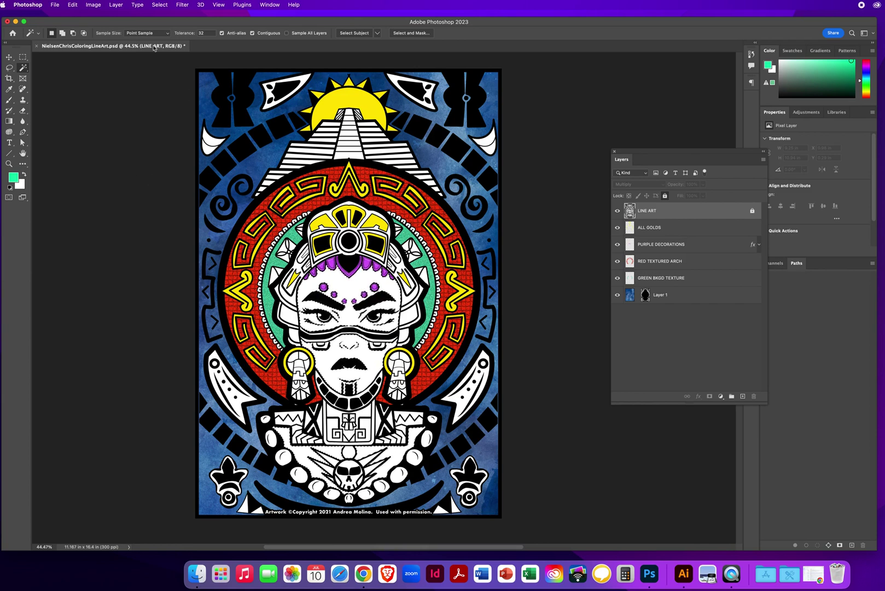
{"action": "left_click", "coordinate": [161, 5]}
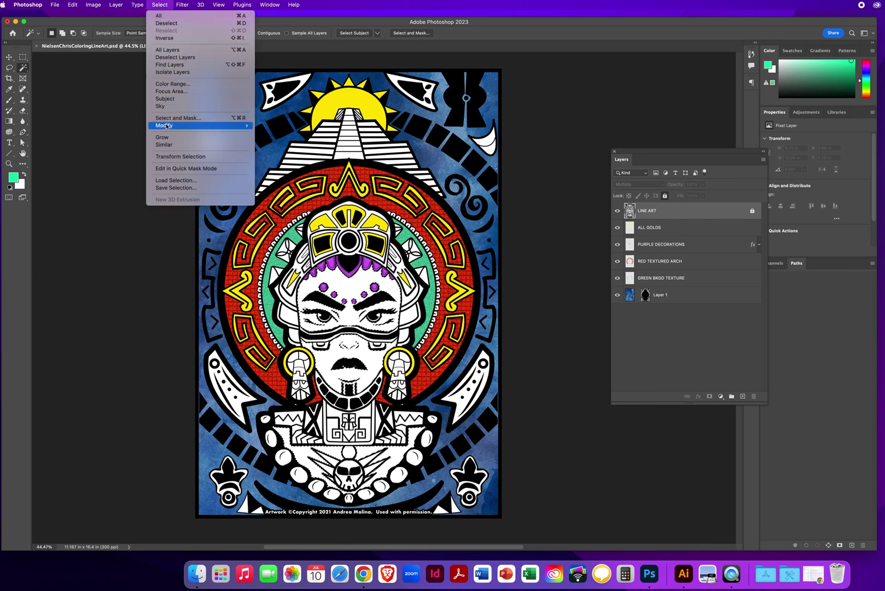
{"action": "mouse_move", "coordinate": [164, 126]}
{"action": "left_click", "coordinate": [273, 140]}
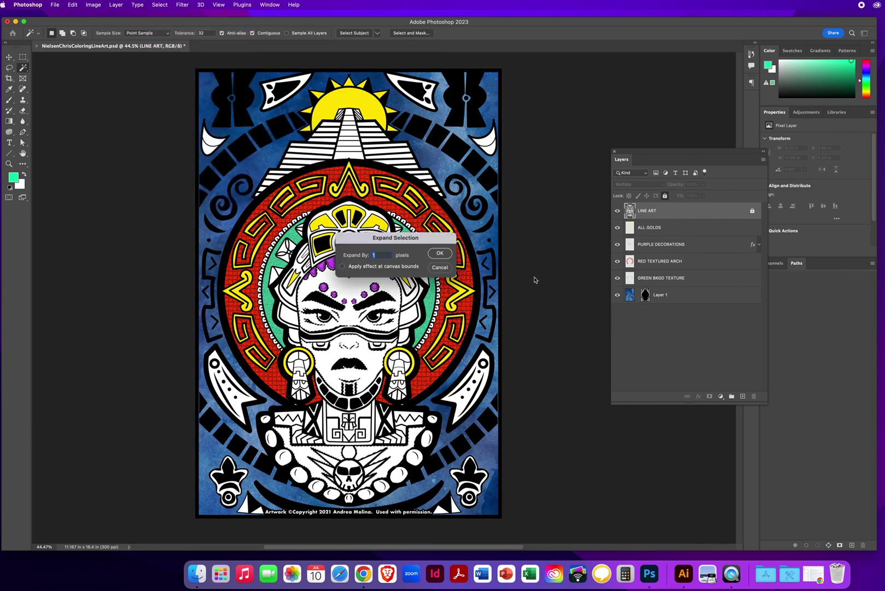
{"action": "left_click", "coordinate": [444, 254]}
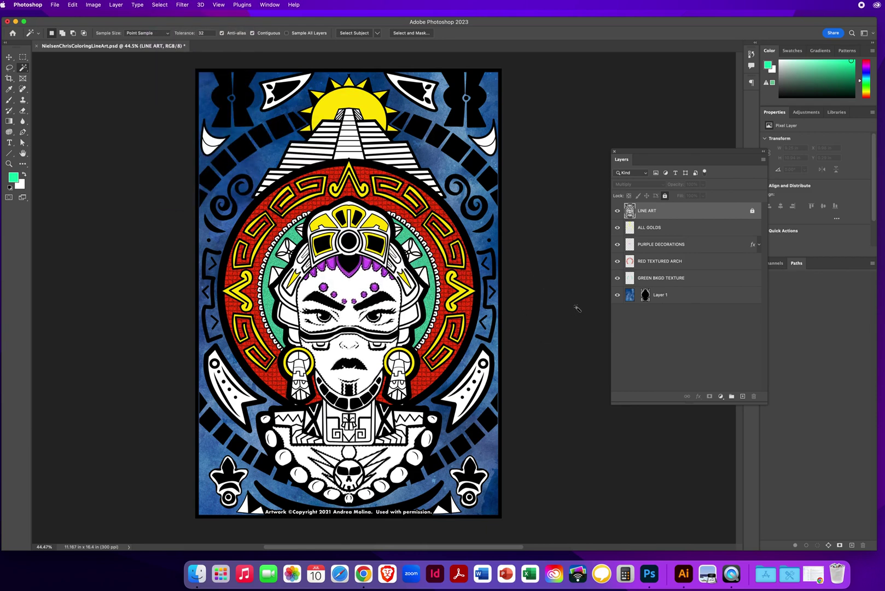
Add a new layer beneath Layer 1 and name it PAINTING SKIN
{"action": "left_click", "coordinate": [742, 396]}
{"action": "left_click_drag", "start_coordinate": [666, 211], "coordinate": [657, 324]}
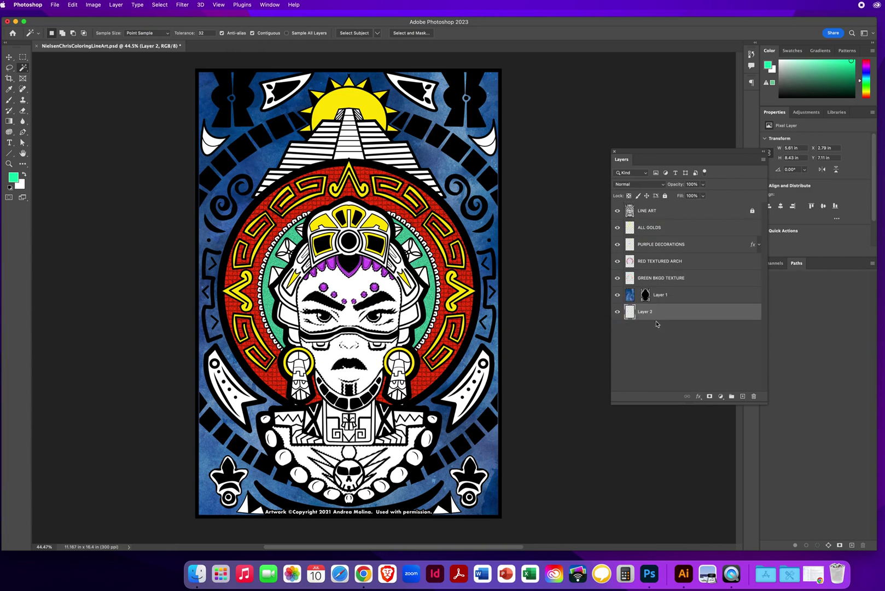
{"action": "double_click", "coordinate": [645, 312]}
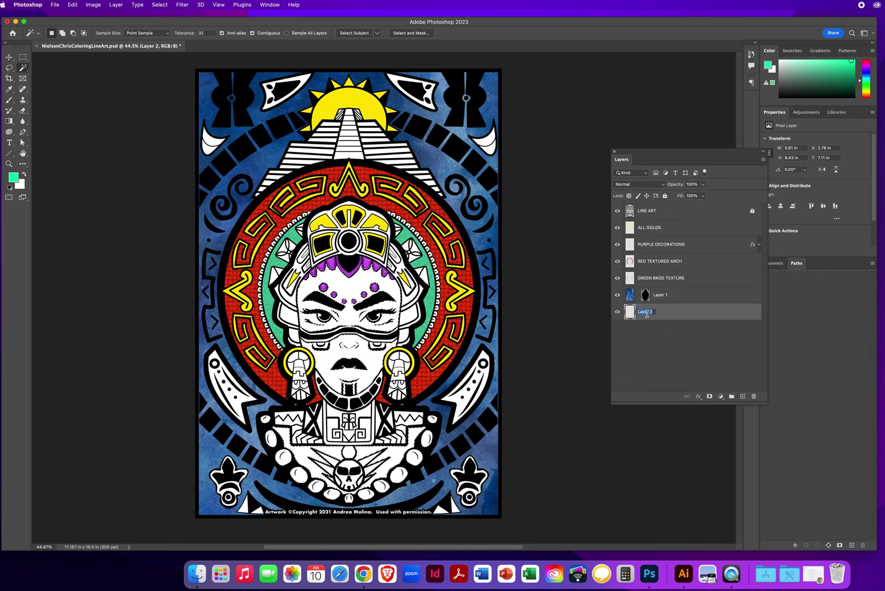
{"action": "type", "text": "Pain"}
{"action": "key", "text": "BackSpace"}
{"action": "key", "text": "BackSpace"}
{"action": "key", "text": "BackSpace"}
{"action": "type", "text": "AI"}
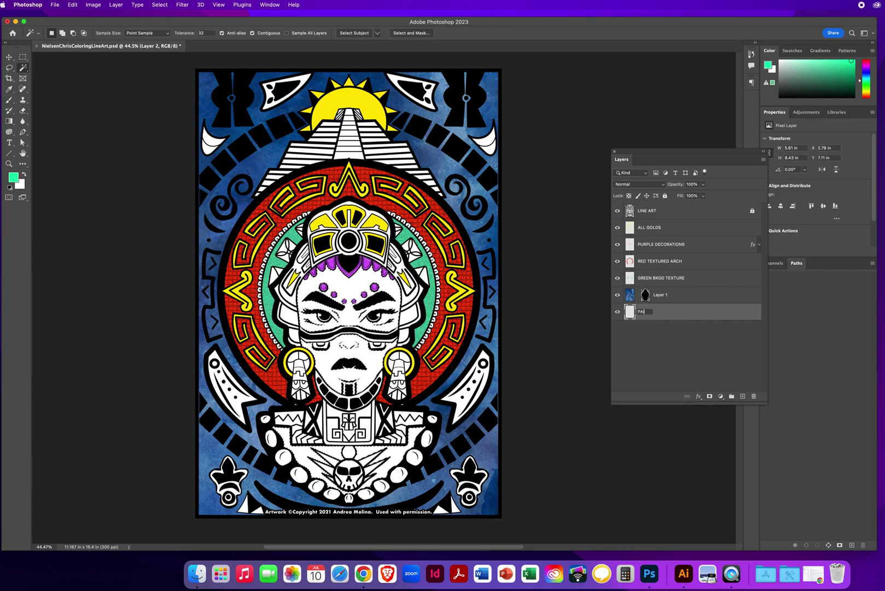
{"action": "type", "text": "NTING"}
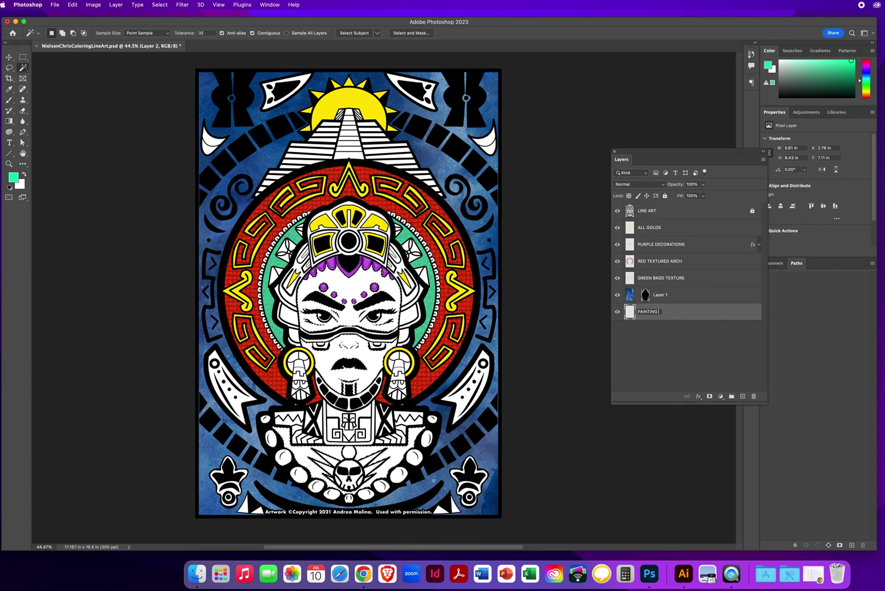
{"action": "type", "text": " SKIN"}
{"action": "key", "text": "Return"}
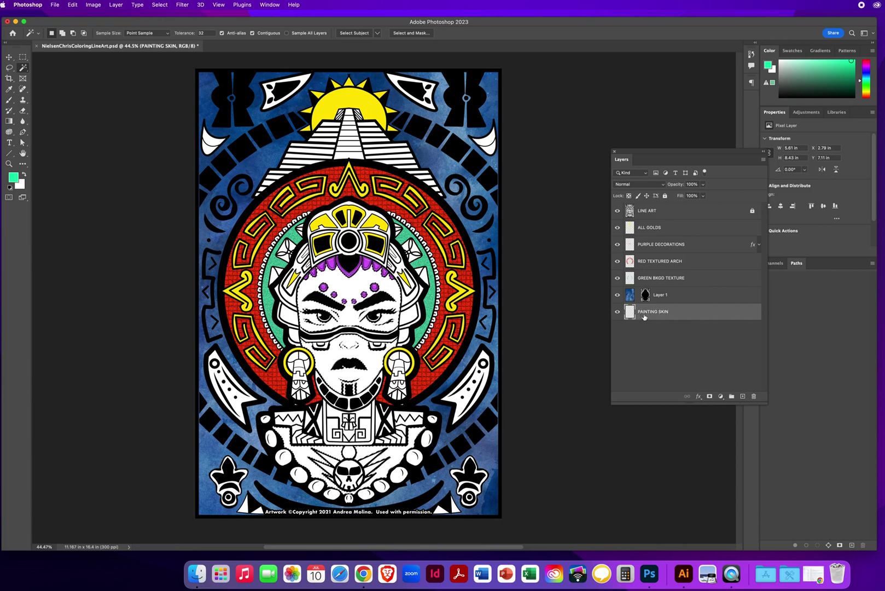
Set the foreground colour to orange ffb535 and fill the selected skin areas with it on the PAINTING SKIN layer
{"action": "left_click", "coordinate": [13, 177]}
{"action": "left_click_drag", "start_coordinate": [272, 153], "coordinate": [141, 102]}
{"action": "left_click_drag", "start_coordinate": [170, 206], "coordinate": [171, 218]}
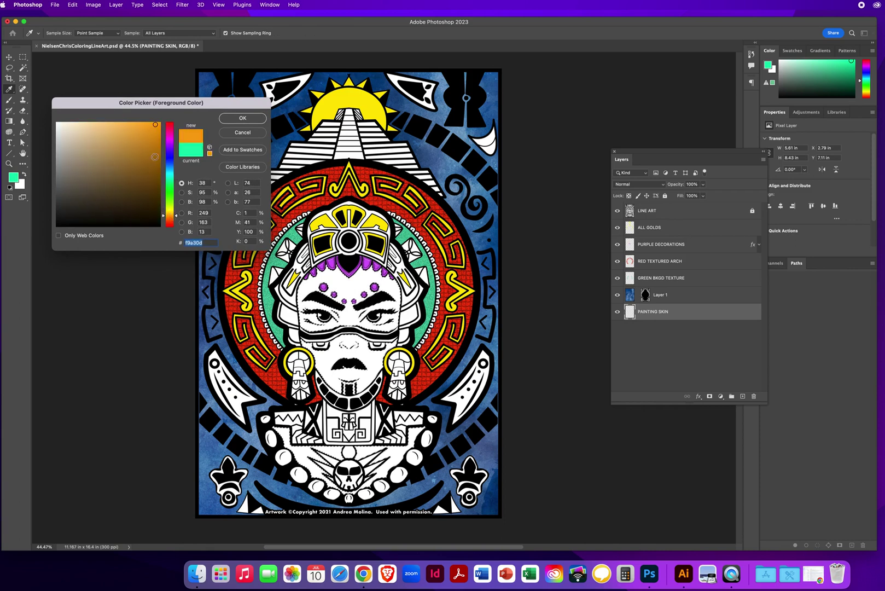
{"action": "left_click_drag", "start_coordinate": [156, 125], "coordinate": [139, 121]}
{"action": "left_click", "coordinate": [240, 118]}
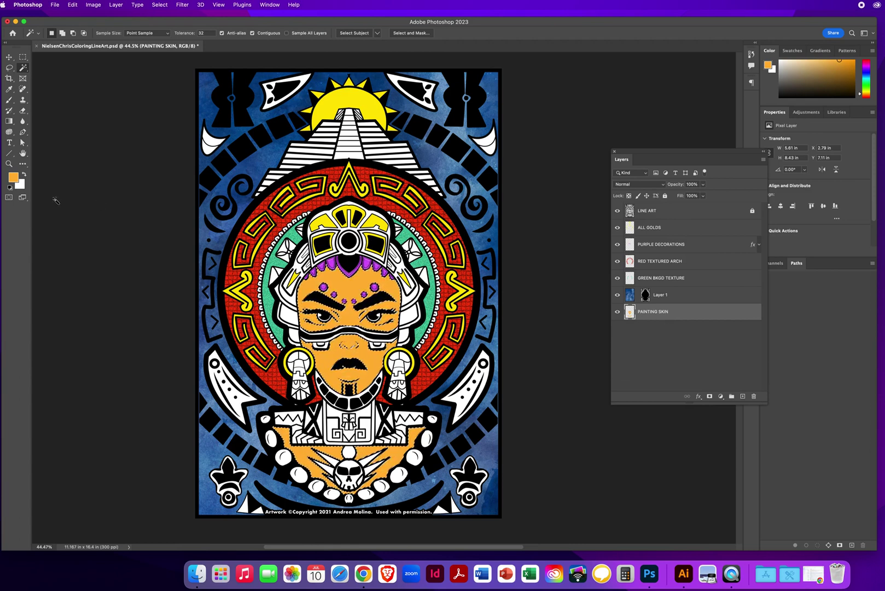
Change the foreground colour to a saturated magenta for shading the skin
{"action": "left_click", "coordinate": [9, 165]}
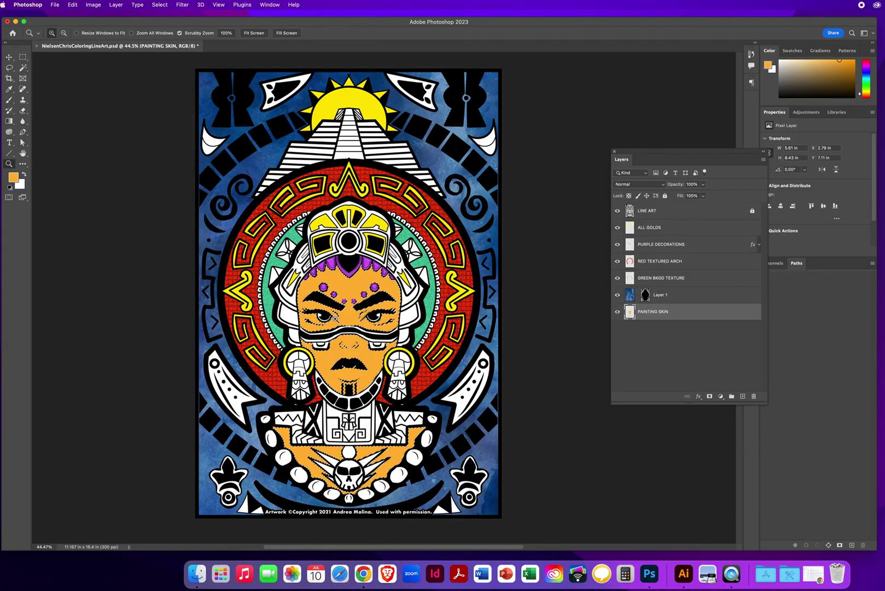
{"action": "left_click_drag", "start_coordinate": [335, 318], "coordinate": [356, 313]}
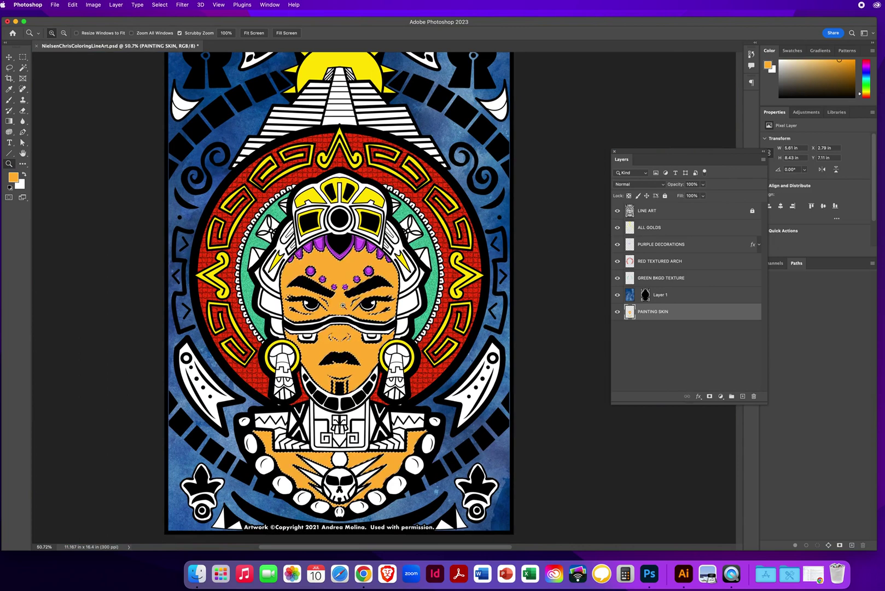
{"action": "left_click", "coordinate": [13, 178]}
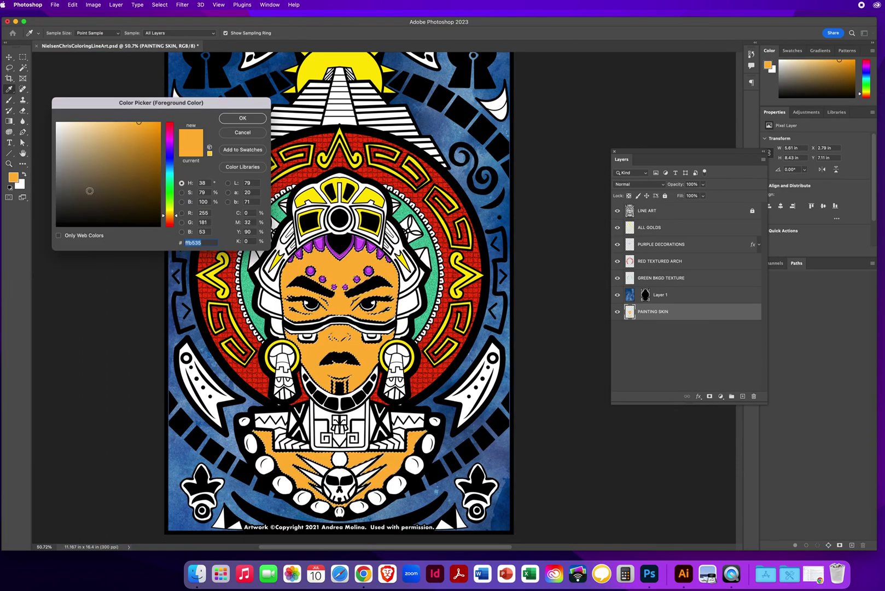
{"action": "left_click", "coordinate": [170, 136]}
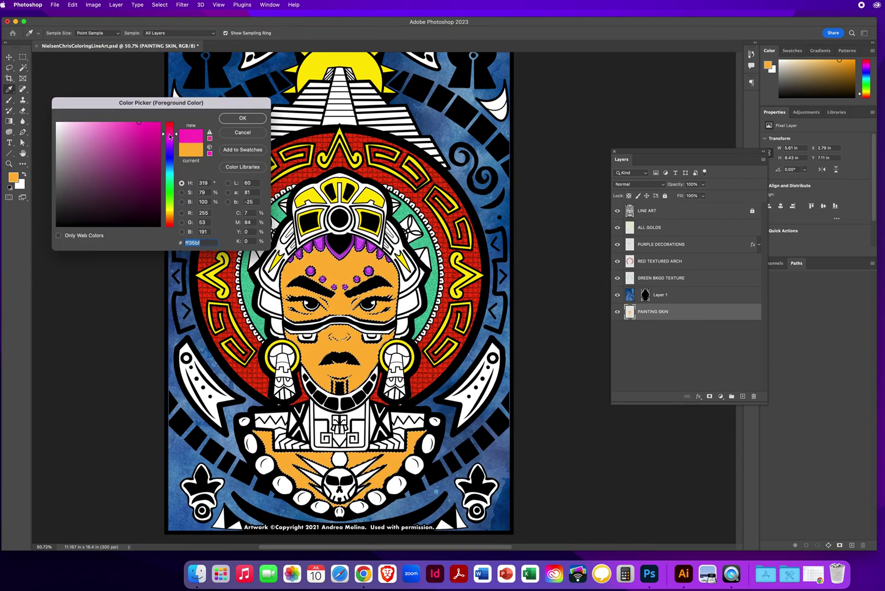
{"action": "left_click_drag", "start_coordinate": [170, 135], "coordinate": [170, 136]}
{"action": "left_click", "coordinate": [150, 126]}
{"action": "left_click", "coordinate": [229, 118]}
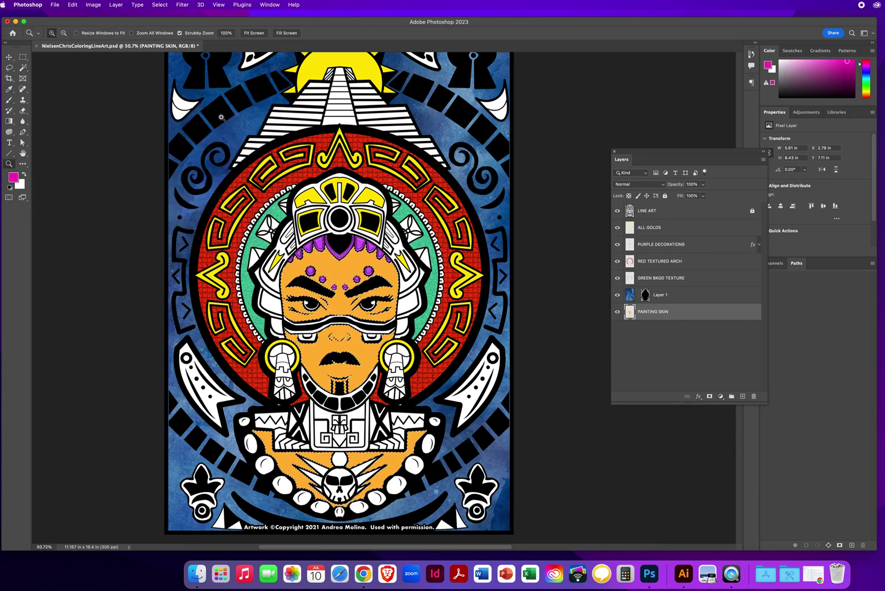
Shade the edges of the face and chest in magenta with a soft Brush, reducing its size for finer areas, and deselect
{"action": "left_click", "coordinate": [9, 101]}
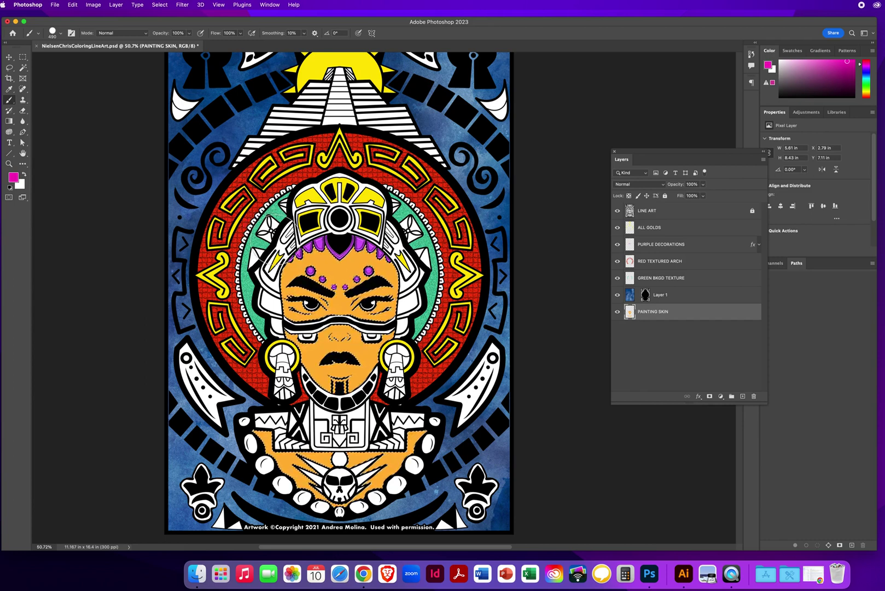
{"action": "mouse_move", "coordinate": [244, 213]}
{"action": "left_mouse_down"}
{"action": "mouse_move", "coordinate": [277, 232]}
{"action": "mouse_move", "coordinate": [264, 229]}
{"action": "left_mouse_up"}
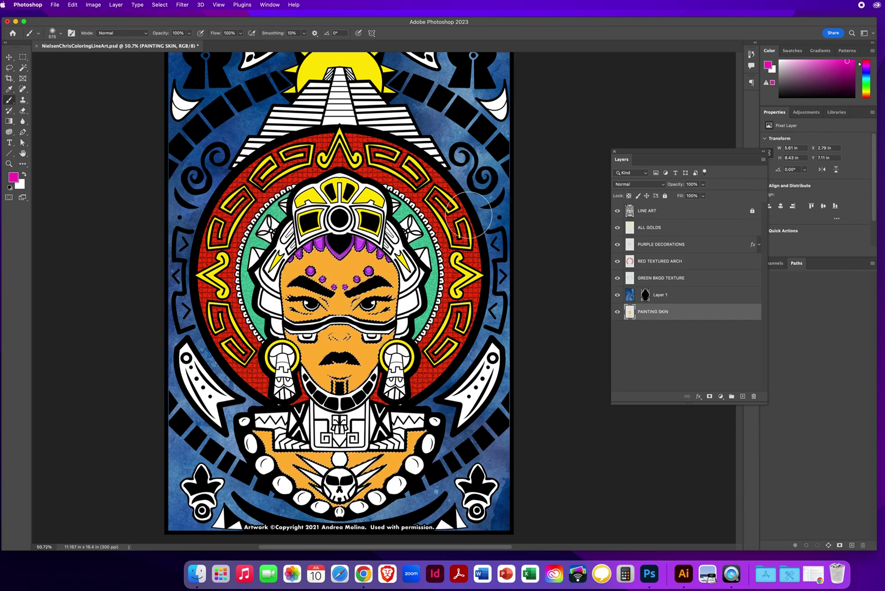
{"action": "mouse_move", "coordinate": [483, 214]}
{"action": "left_mouse_down"}
{"action": "mouse_move", "coordinate": [489, 191]}
{"action": "mouse_move", "coordinate": [490, 209]}
{"action": "mouse_move", "coordinate": [503, 197]}
{"action": "mouse_move", "coordinate": [523, 200]}
{"action": "mouse_move", "coordinate": [478, 198]}
{"action": "left_mouse_up"}
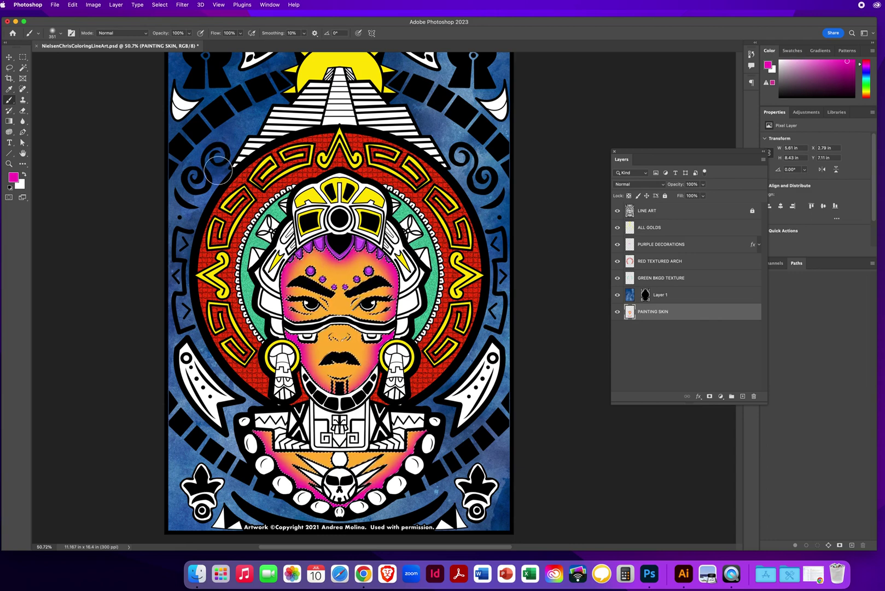
{"action": "left_click_drag", "start_coordinate": [236, 168], "coordinate": [216, 171]}
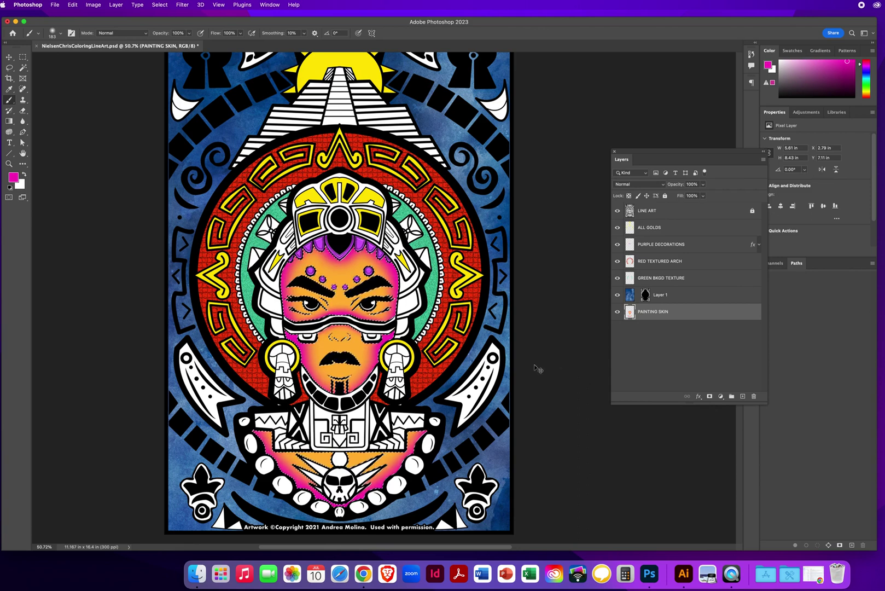
{"action": "key", "text": "super+d"}
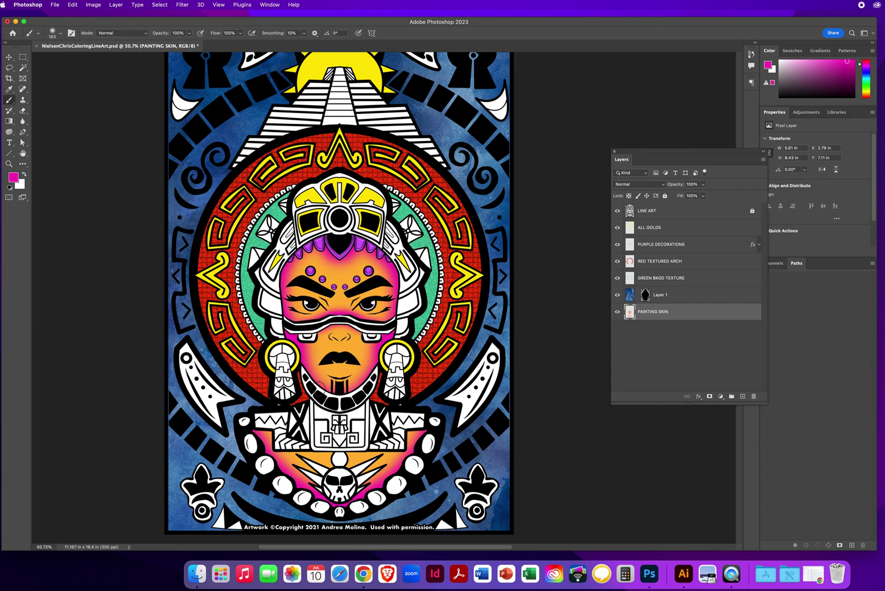
{"action": "left_click", "coordinate": [9, 57]}
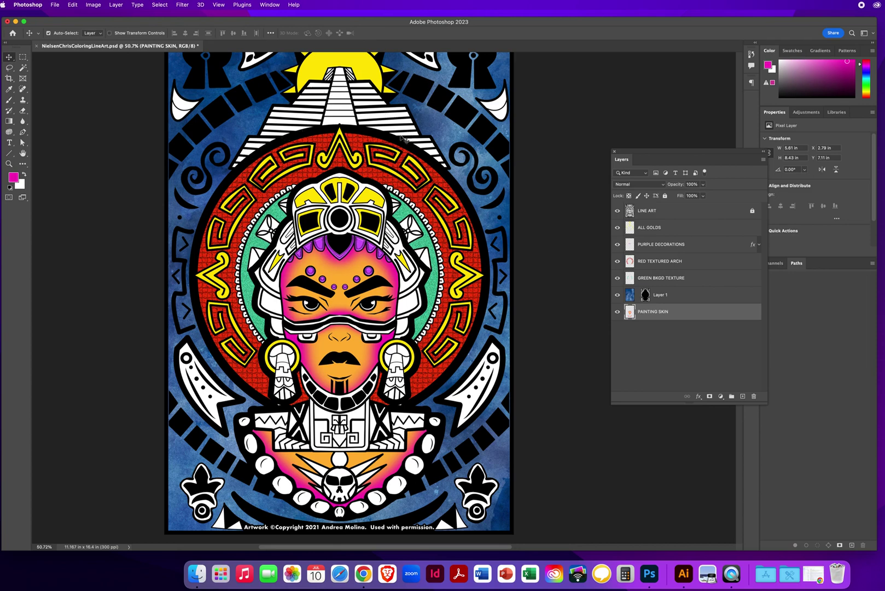
{"action": "scroll", "coordinate": [366, 148], "scroll_direction": "up", "scroll_amount": 3}
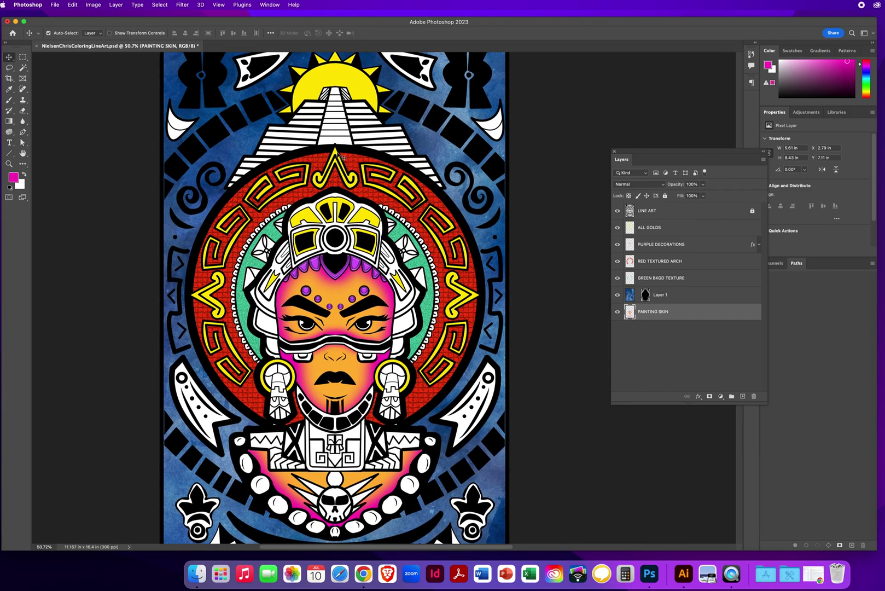
{"action": "scroll", "coordinate": [339, 176], "scroll_direction": "down", "scroll_amount": 3}
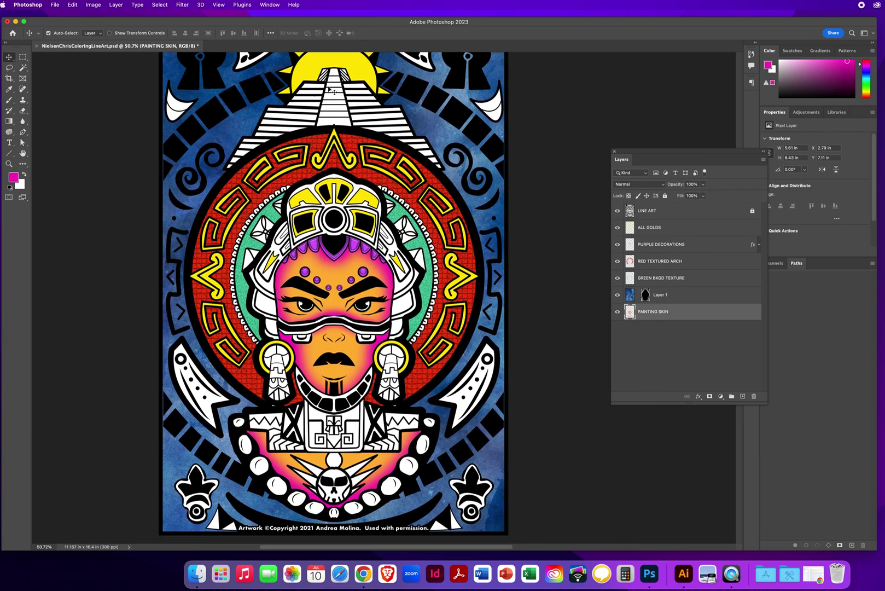